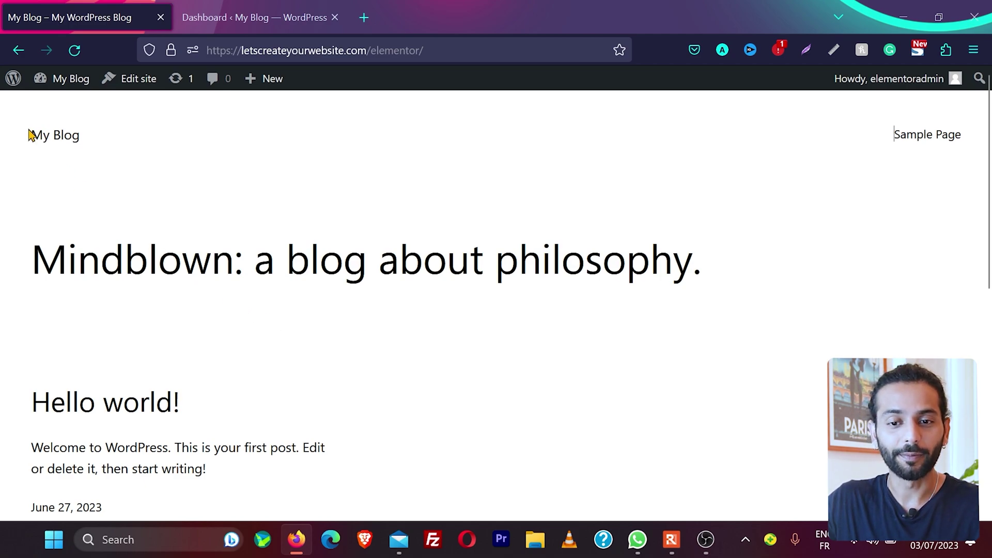
Search Plugins > Add New for 'starter templates', then install and activate the Starter Templates plugin
drag(27, 133, 516, 421)
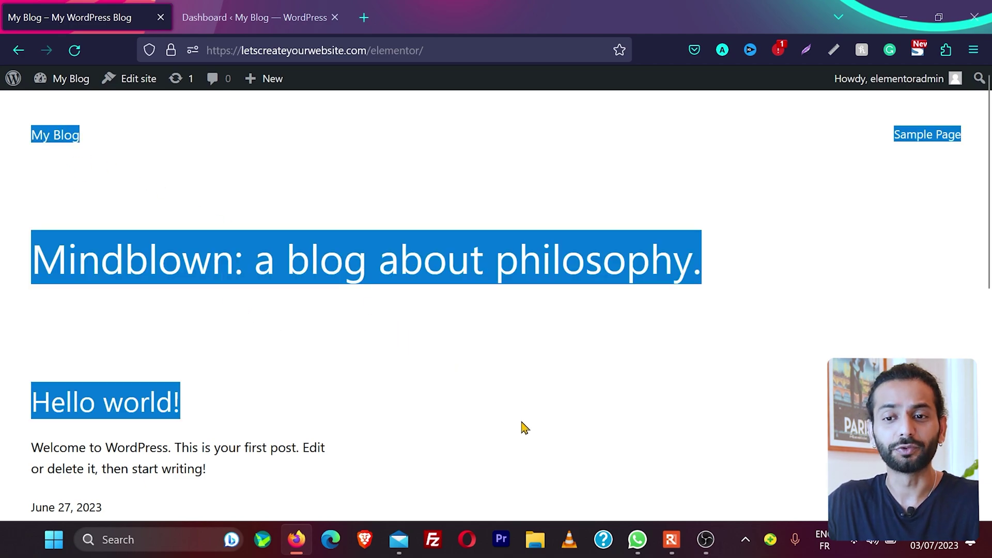
click(283, 8)
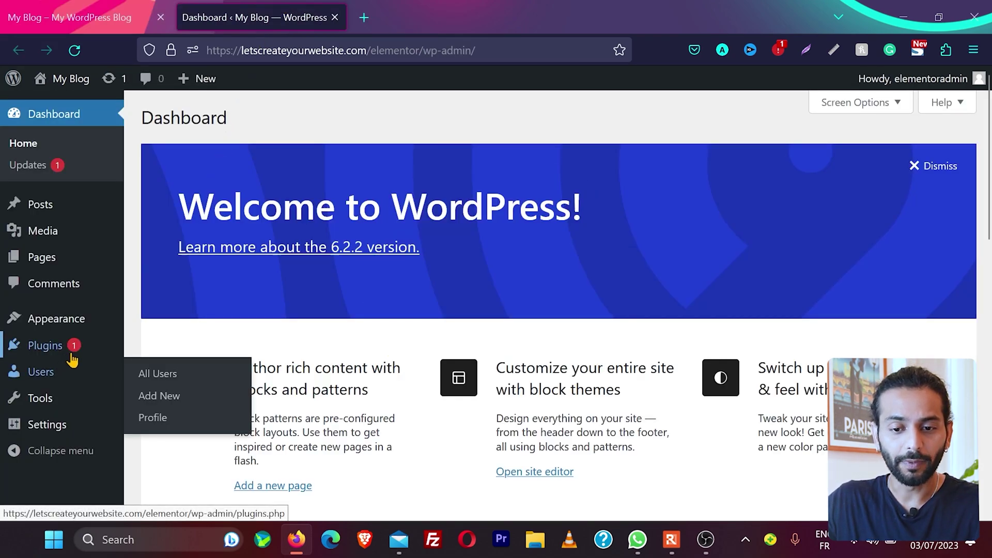
click(171, 374)
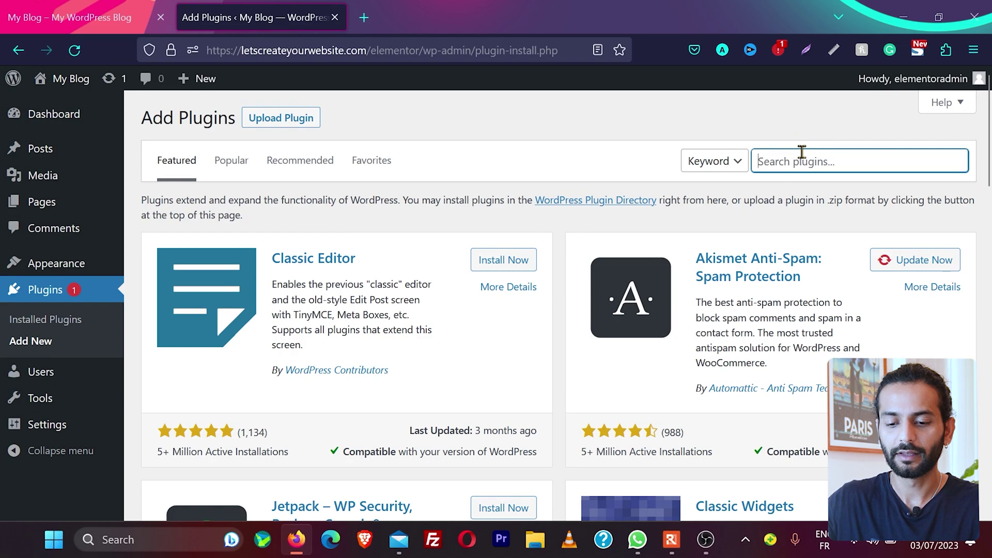
text(starter templates)
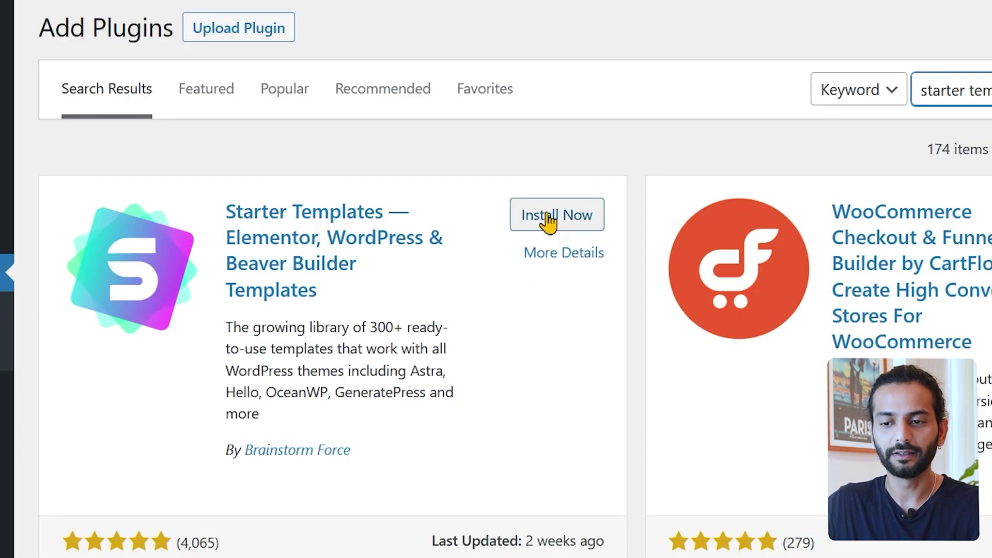
click(548, 219)
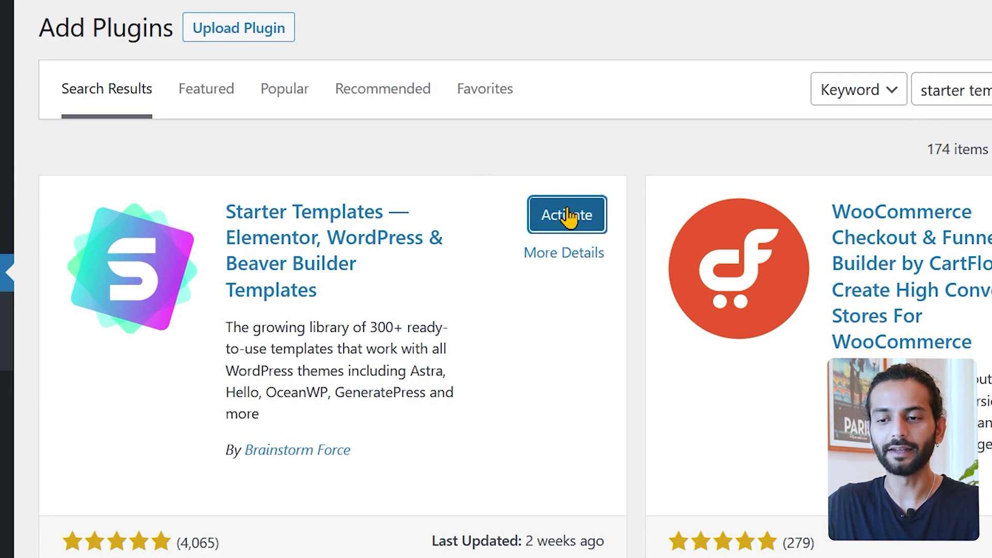
click(568, 216)
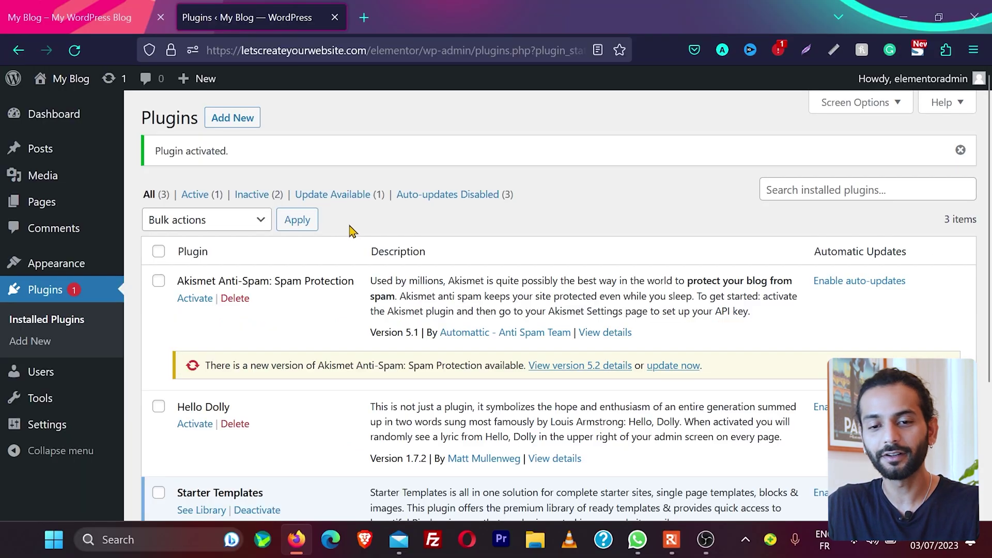
Open Appearance > Starter Templates, choose Build Your Website Now, and pick Block Editor as page builder
mouse_move(15, 264)
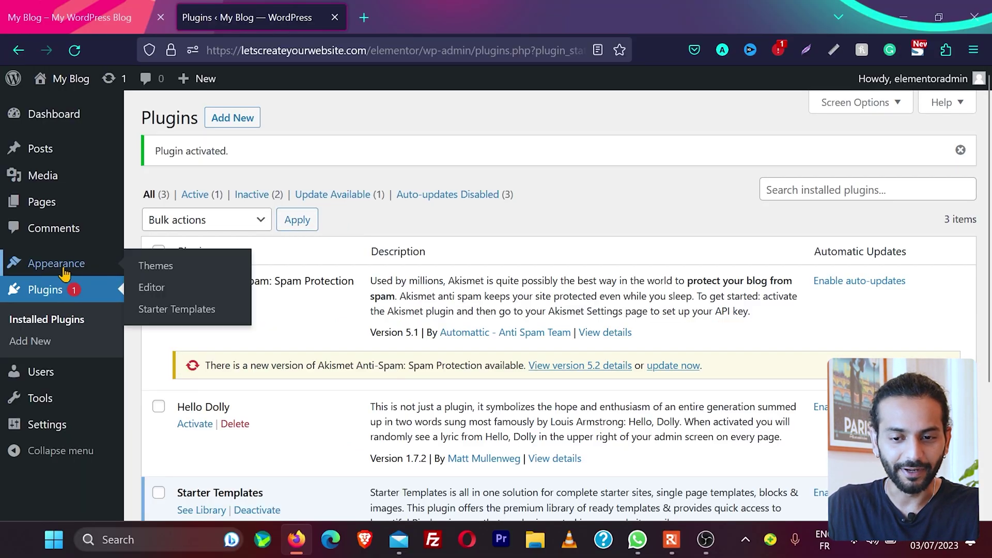
click(179, 316)
scroll(525, 255, down, 3)
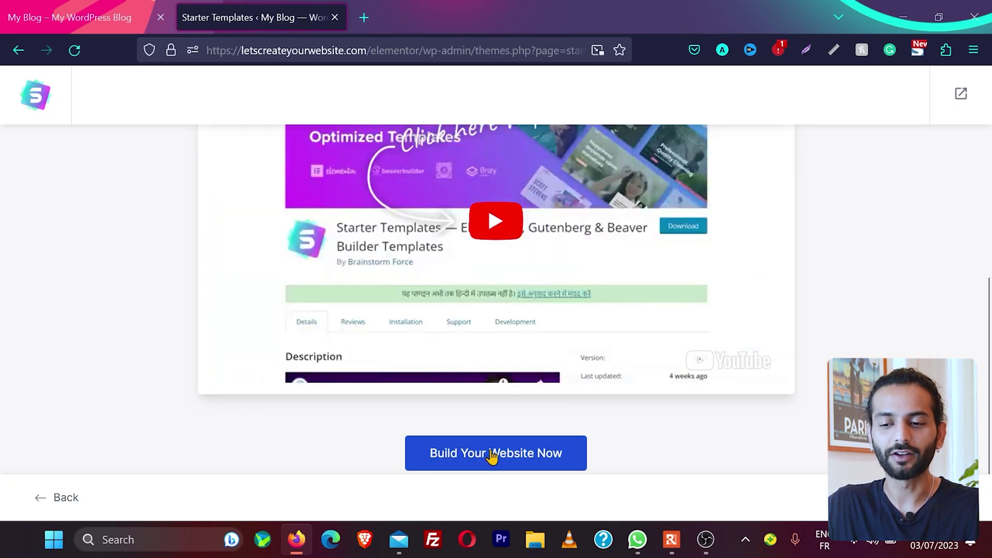
click(492, 454)
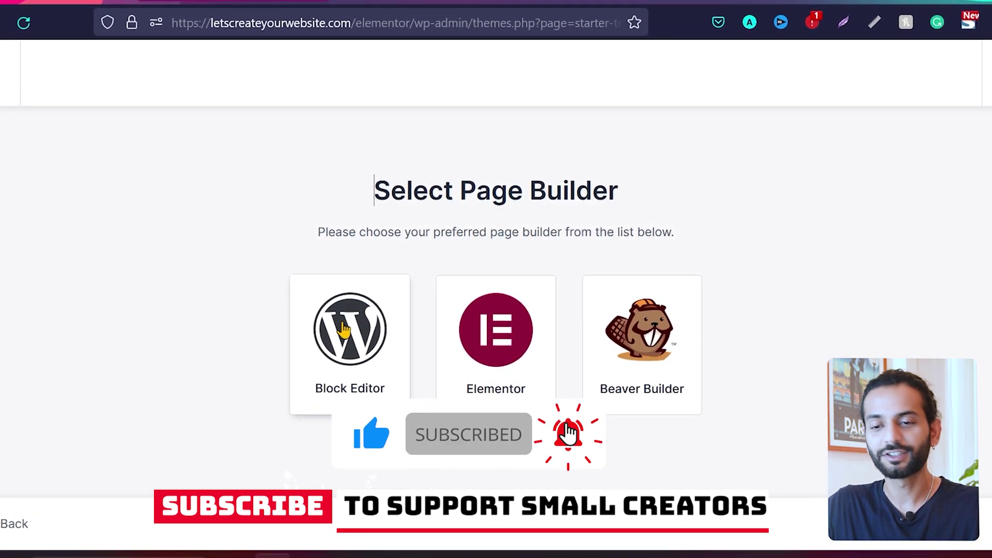
click(517, 362)
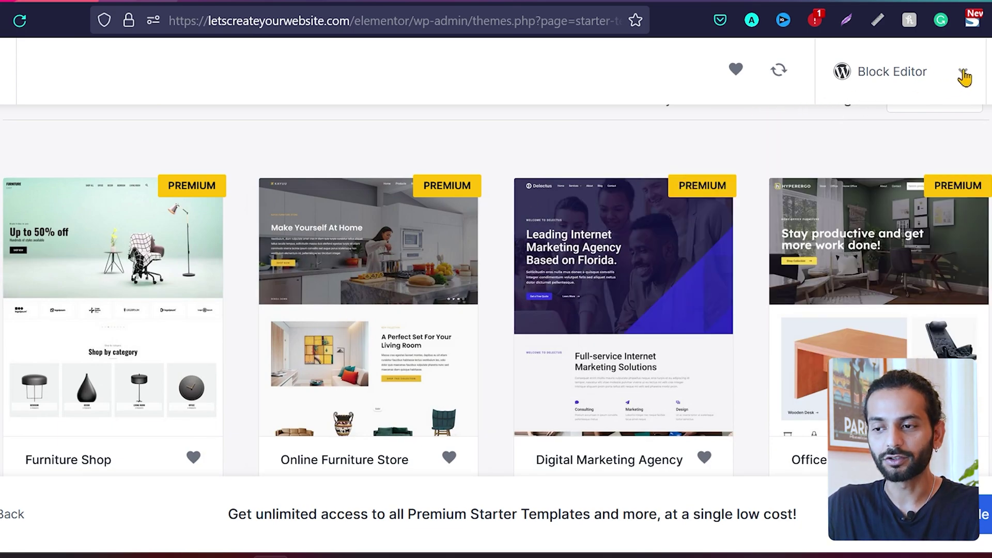
click(963, 75)
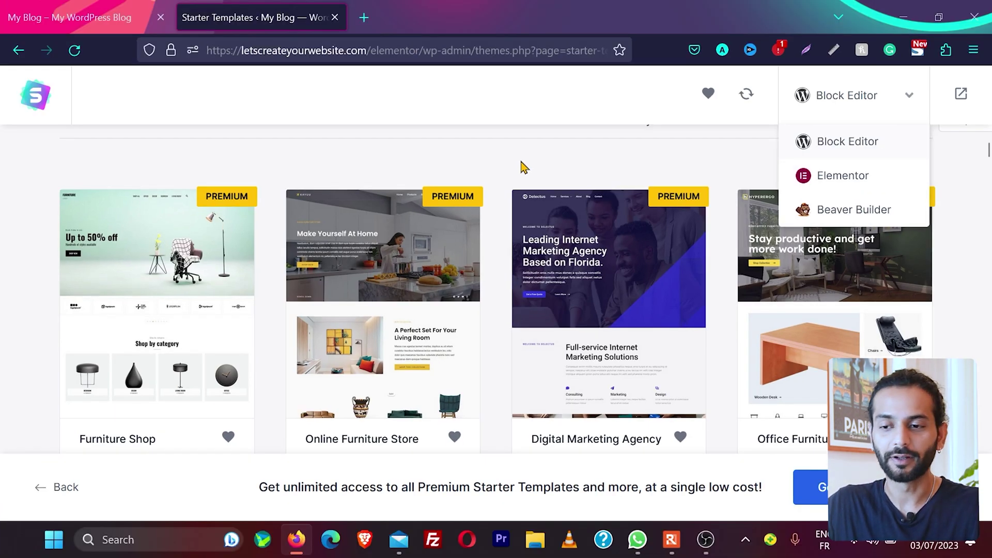
click(523, 166)
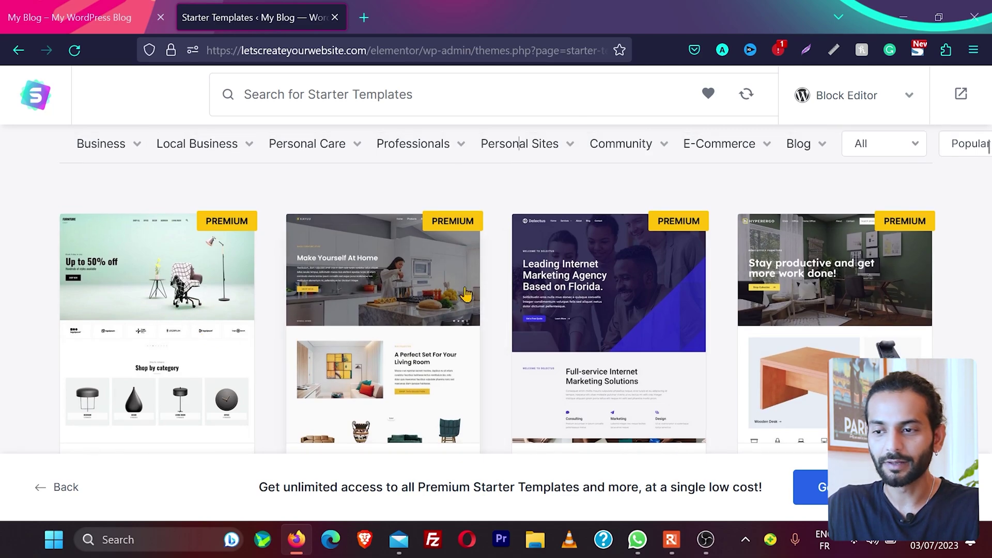
scroll(939, 339, down, 10)
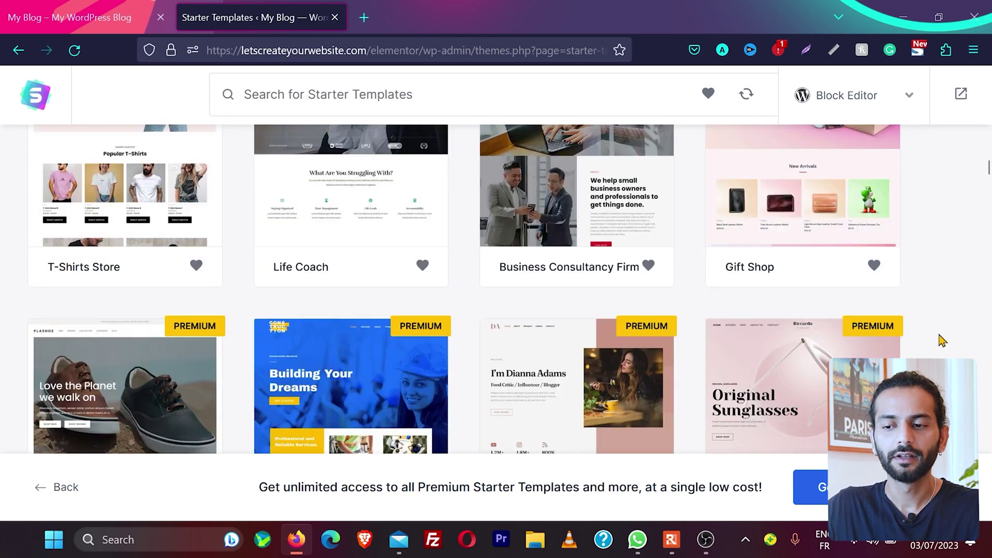
scroll(942, 340, down, 10)
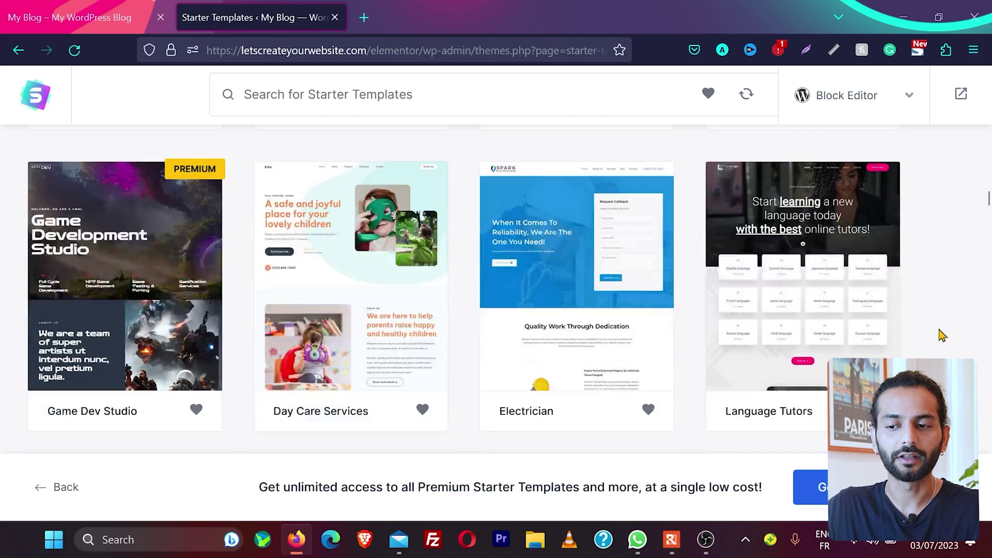
scroll(941, 336, down, 5)
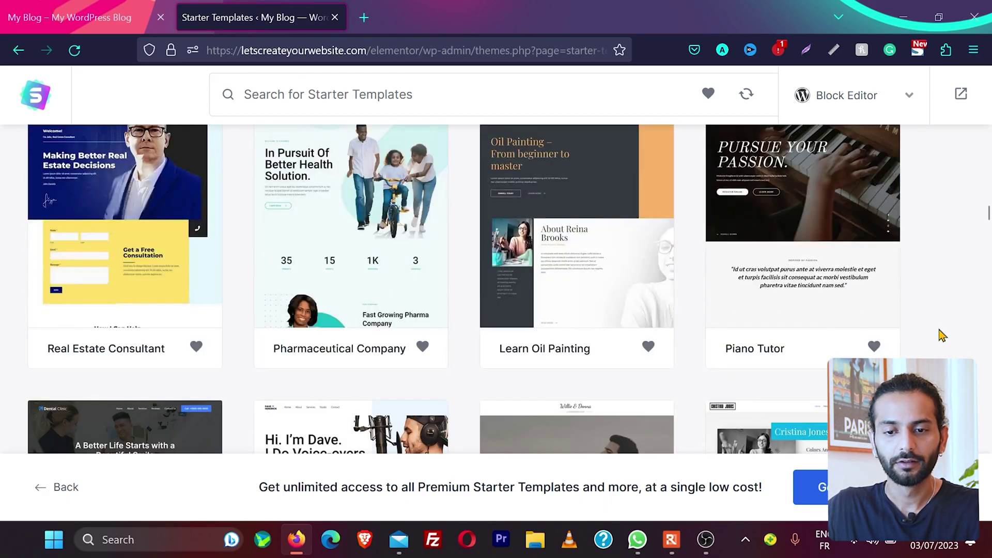
scroll(941, 336, up, 1)
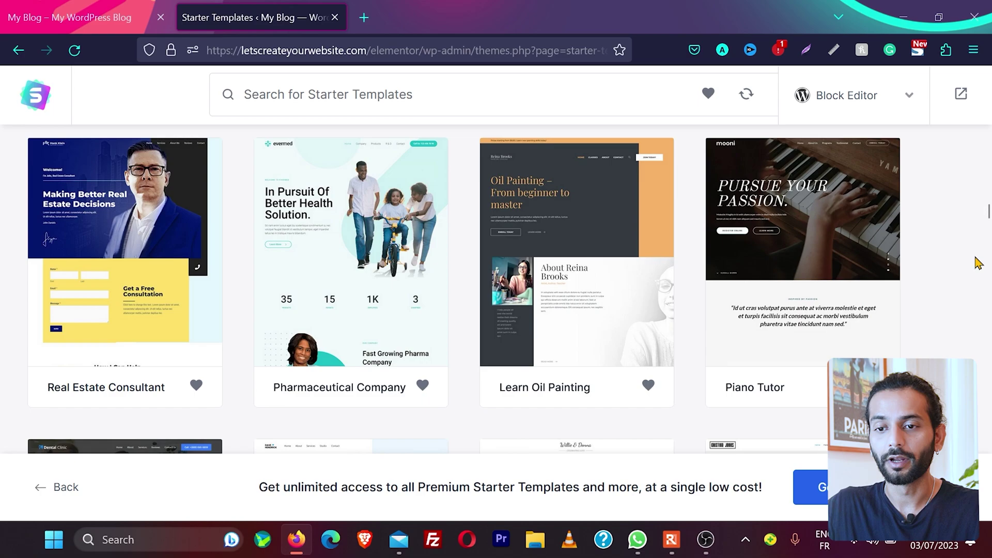
scroll(978, 263, up, 15)
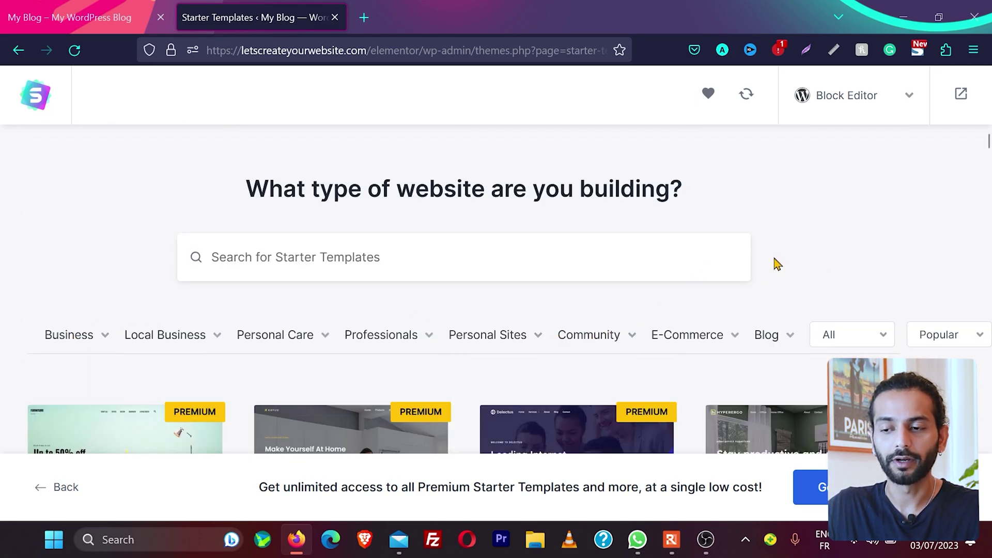
Filter the gallery to the Blogger category and browse results like Vlogger, Recipe Blog and Love Nature
scroll(777, 264, down, 3)
mouse_move(793, 222)
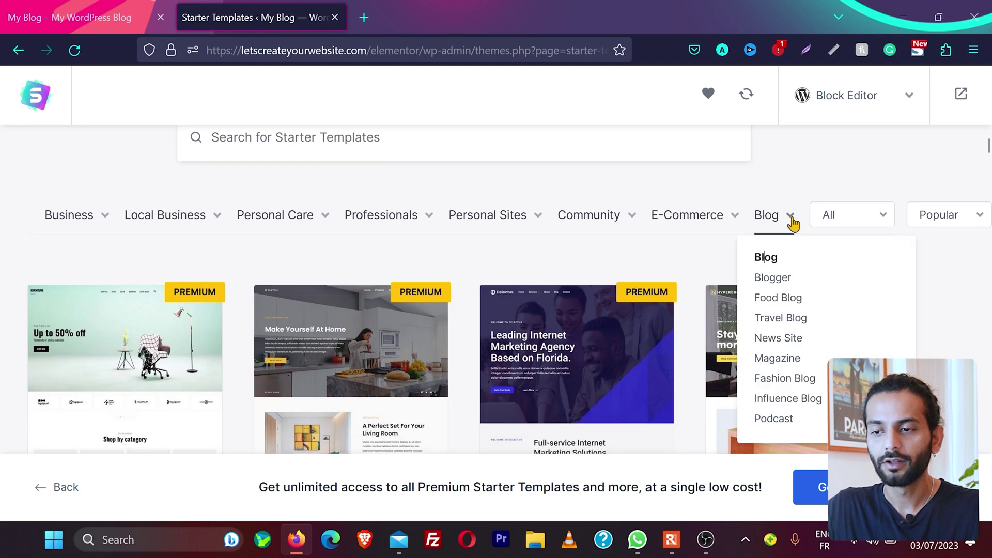
click(775, 279)
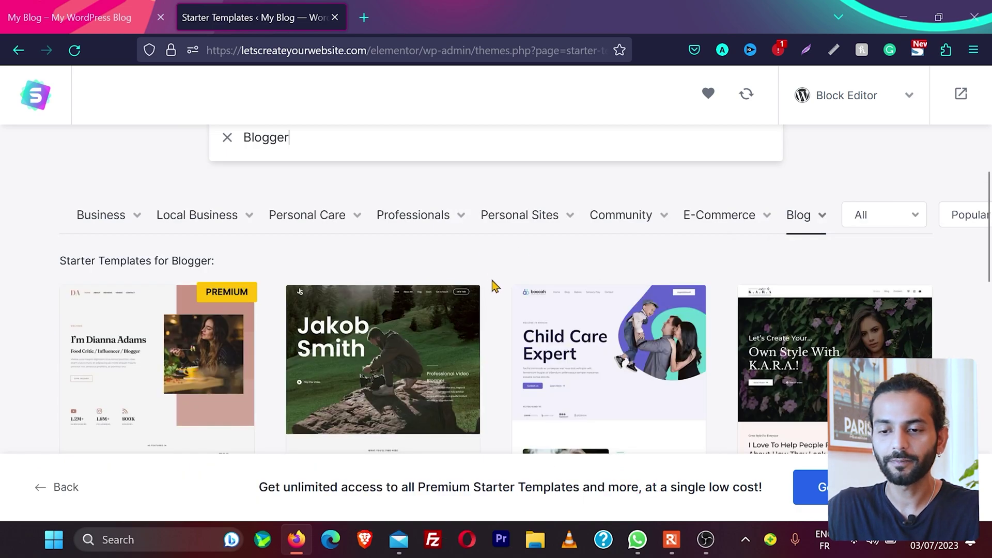
scroll(493, 286, down, 3)
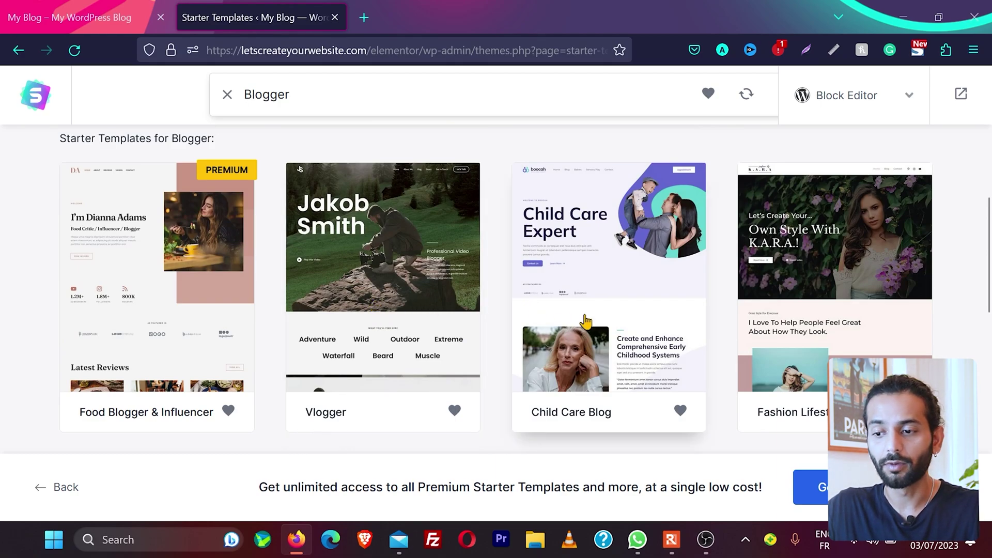
scroll(809, 264, down, 1)
scroll(843, 268, down, 5)
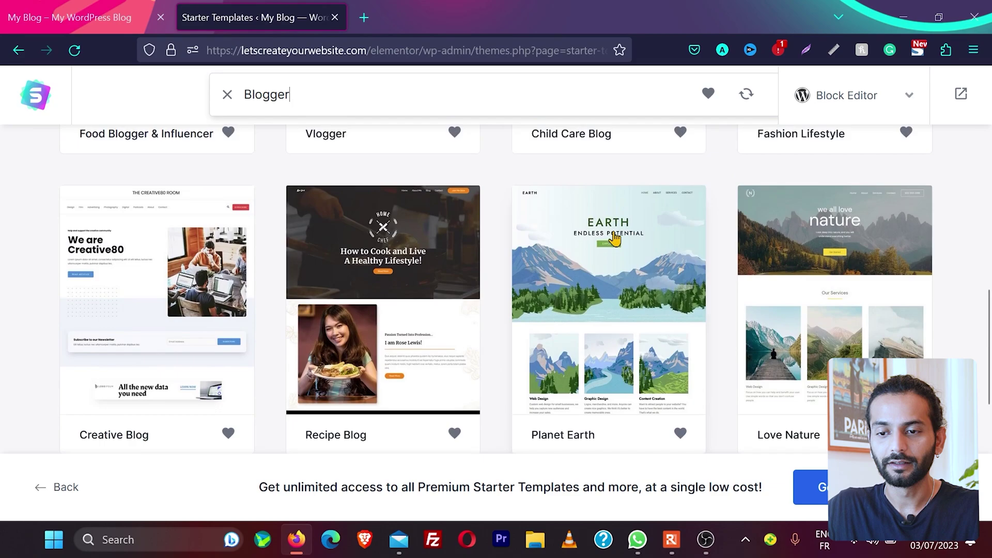
scroll(643, 305, down, 1)
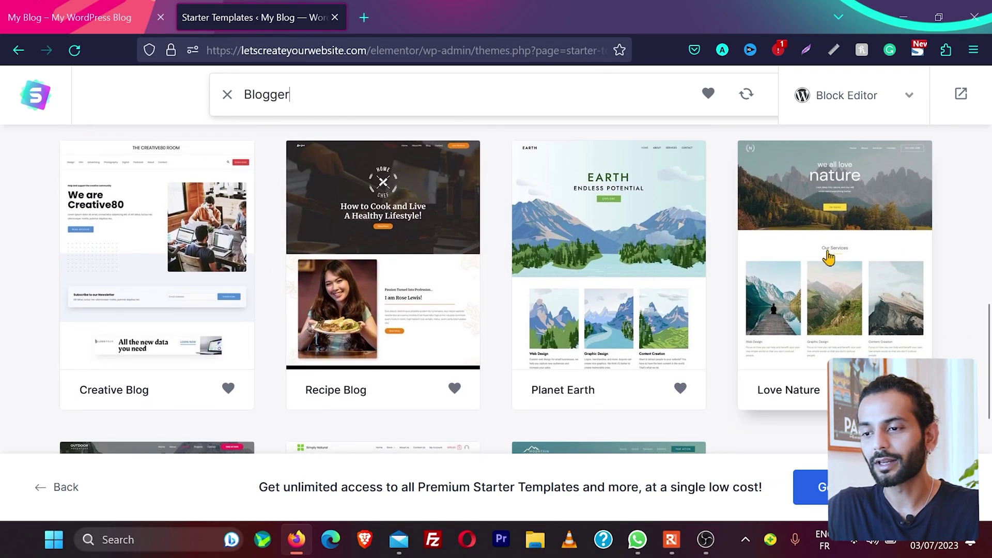
Preview the Love Nature template and compare it against the live blog tab
click(842, 264)
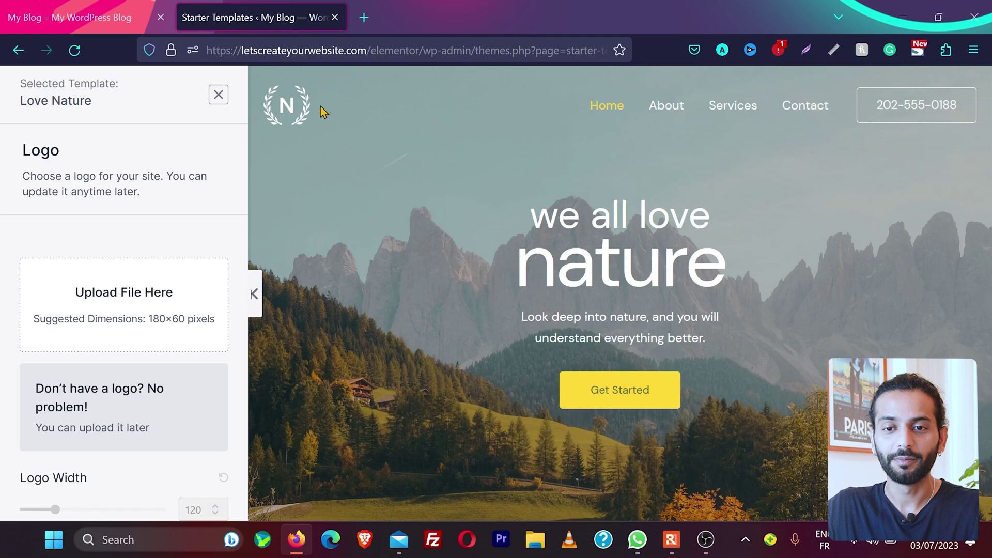
click(78, 17)
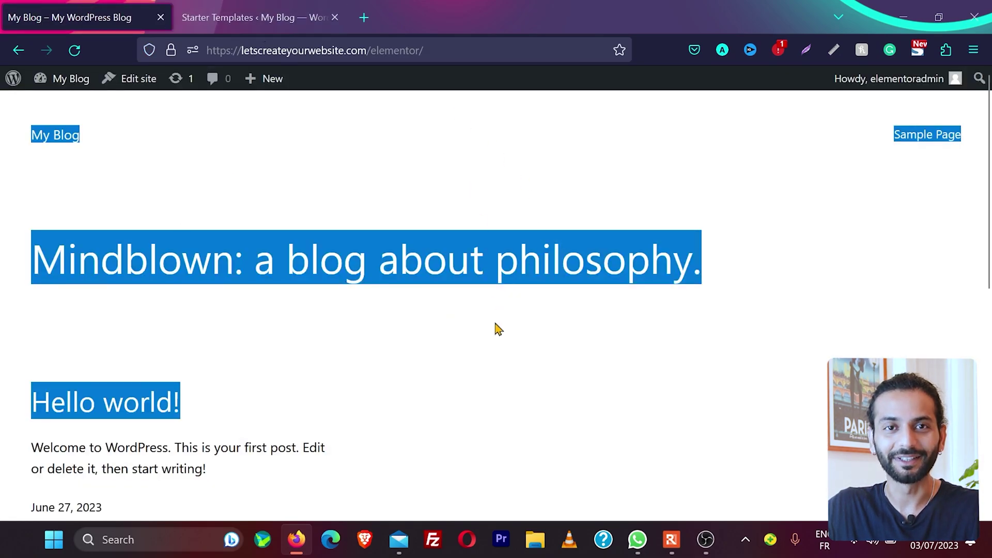
click(252, 9)
scroll(436, 348, down, 6)
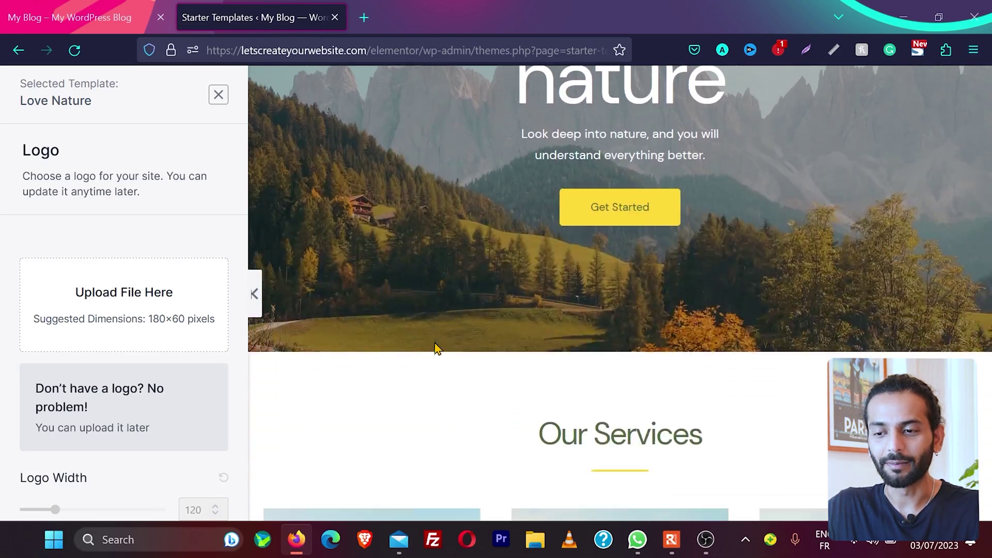
scroll(436, 348, up, 6)
Check the Love Nature About page, then close the preview and scroll the Blogger templates
click(664, 109)
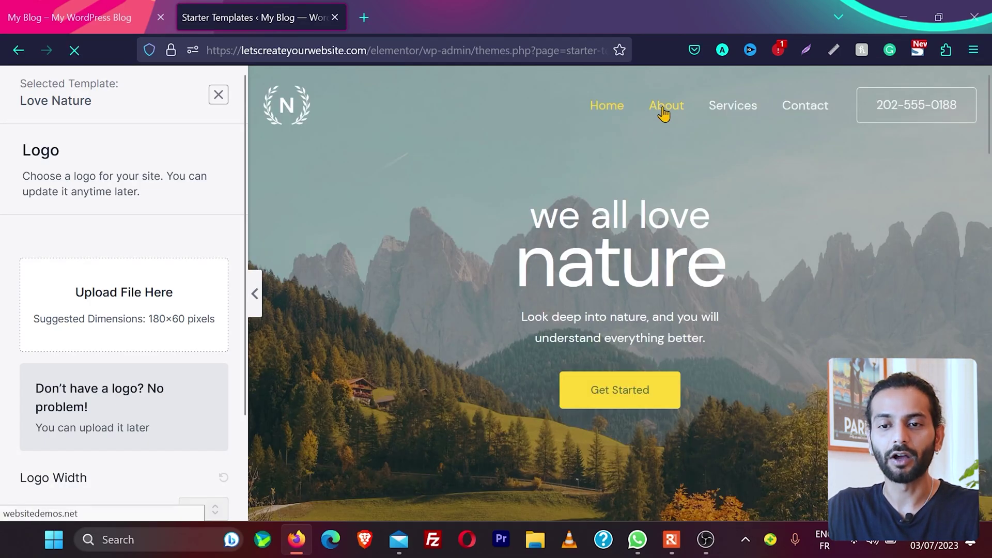
scroll(654, 278, down, 12)
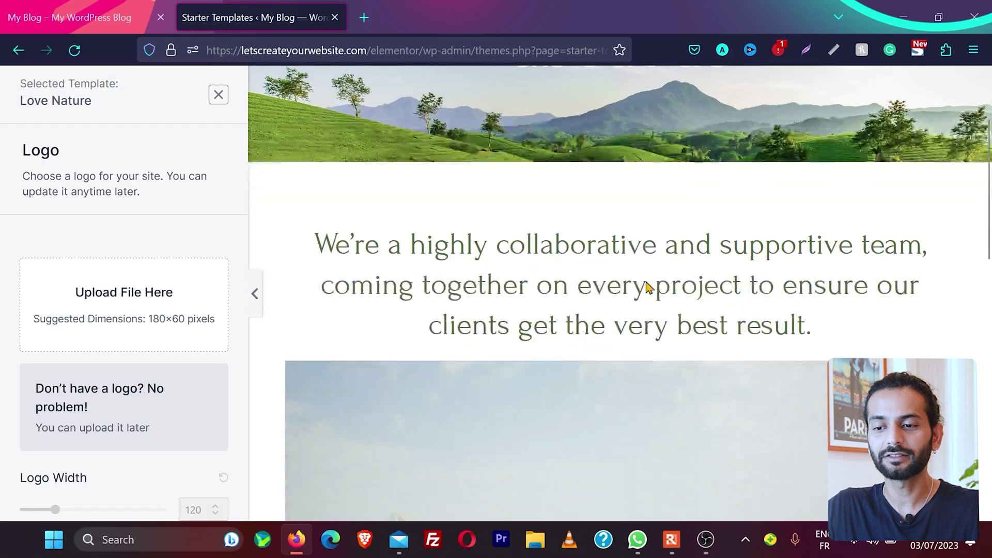
scroll(669, 161, down, 3)
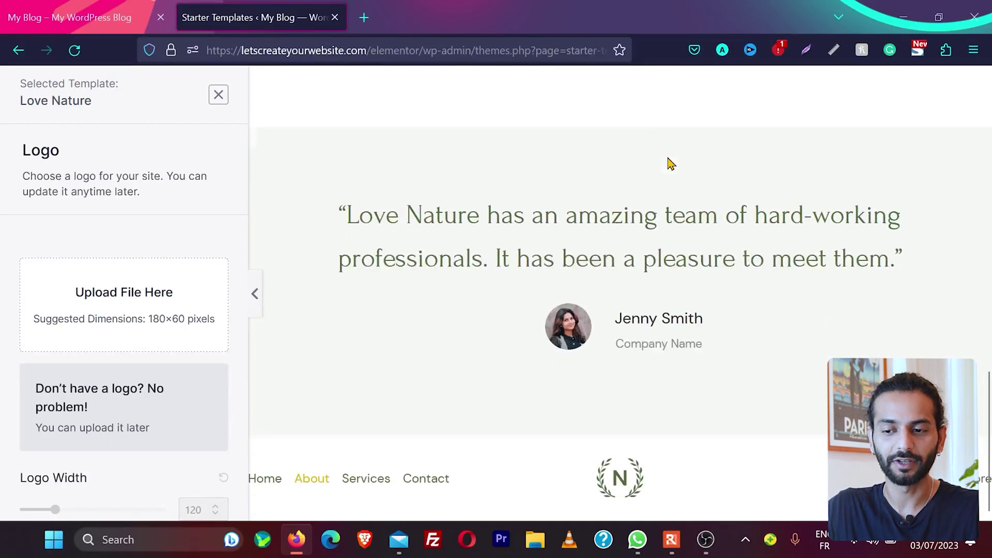
scroll(620, 155, up, 15)
click(218, 97)
scroll(547, 265, down, 5)
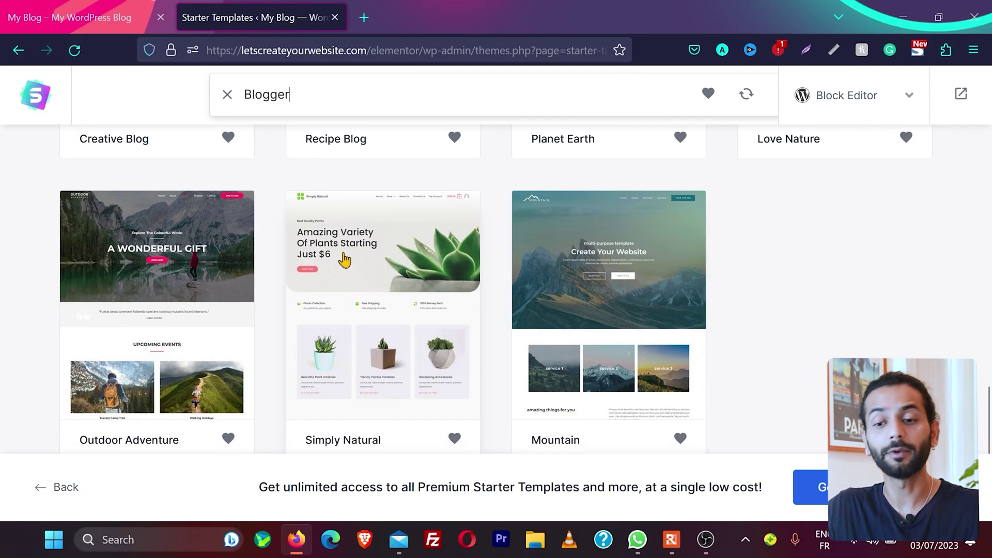
Preview the Simply Natural template and scroll through its homepage
click(368, 314)
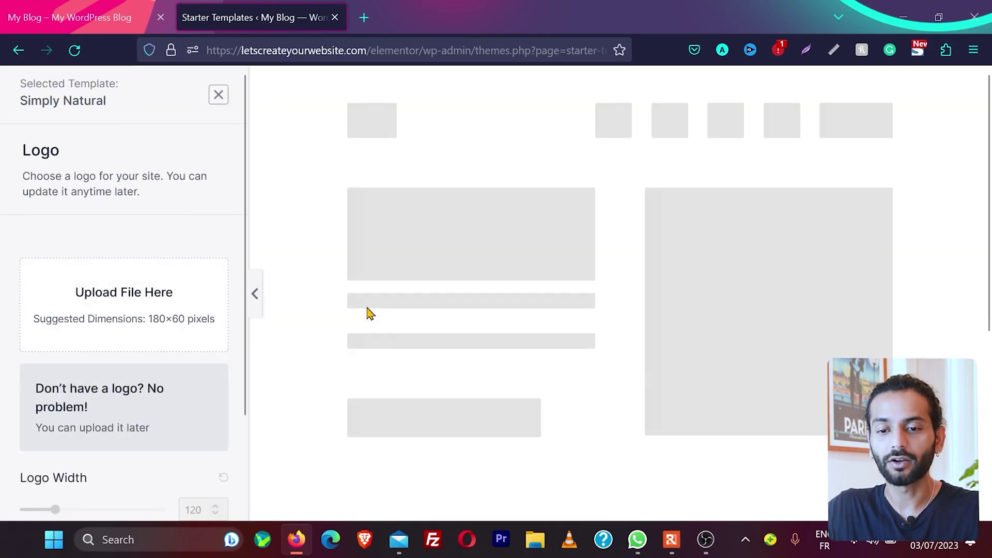
scroll(632, 300, down, 10)
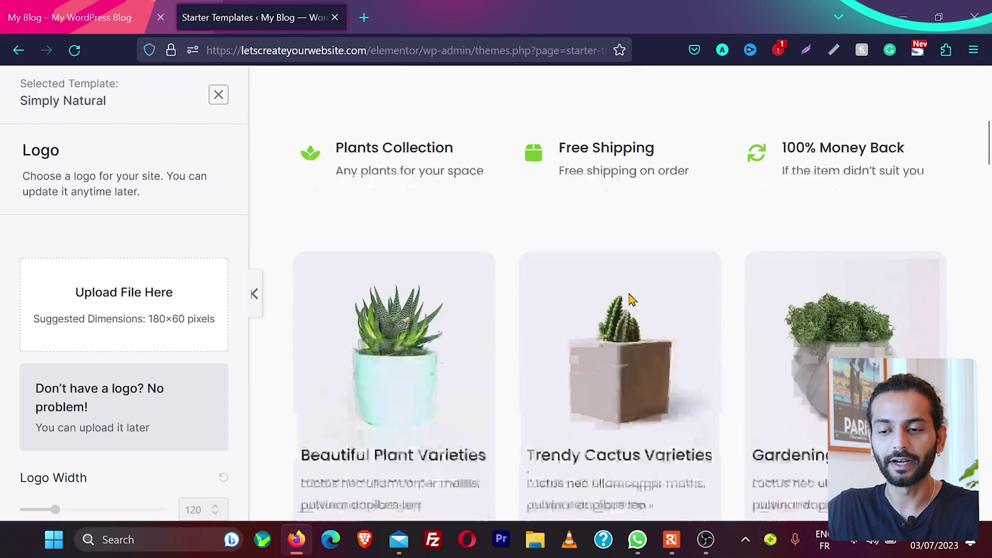
scroll(632, 299, down, 6)
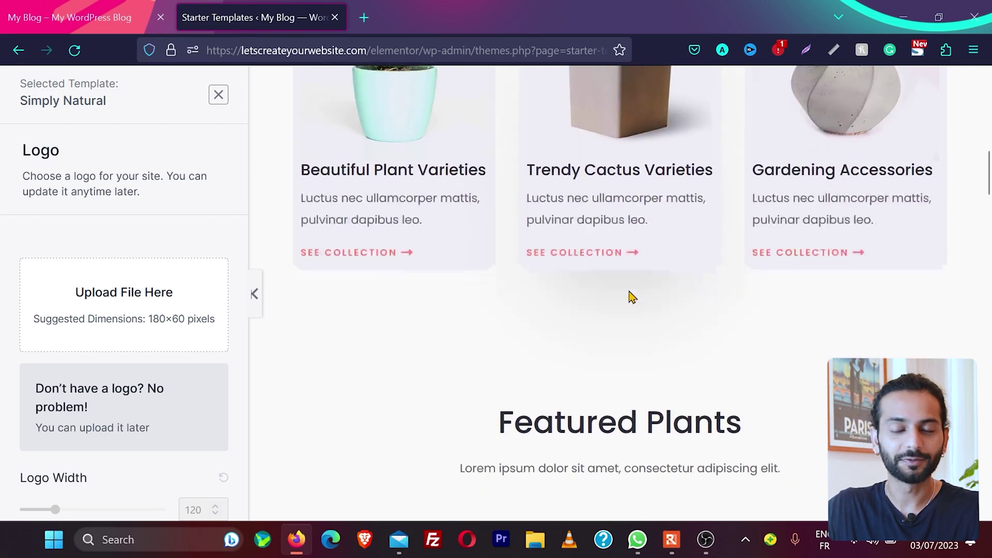
scroll(631, 300, down, 2)
scroll(629, 295, up, 18)
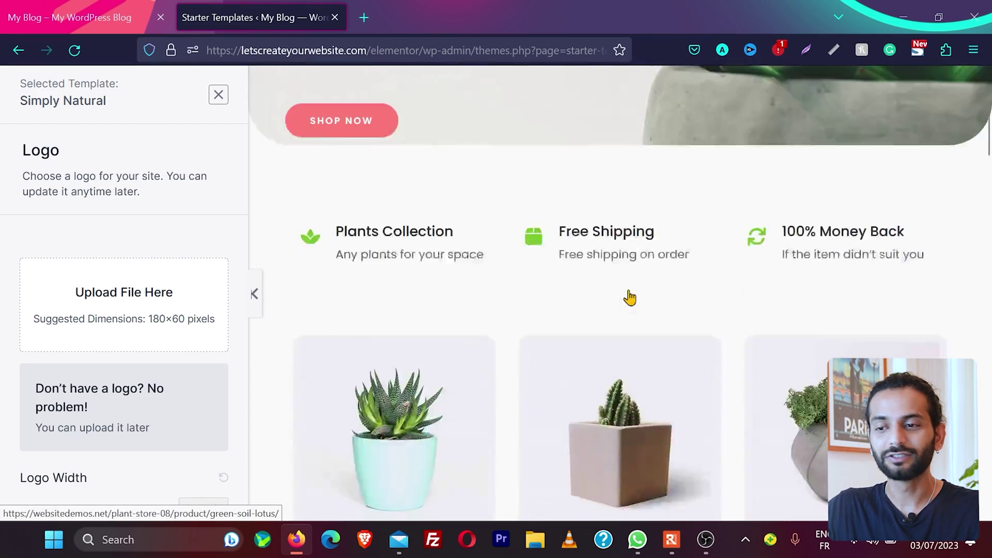
Close the Simply Natural preview and select the Vlogger template instead
click(219, 95)
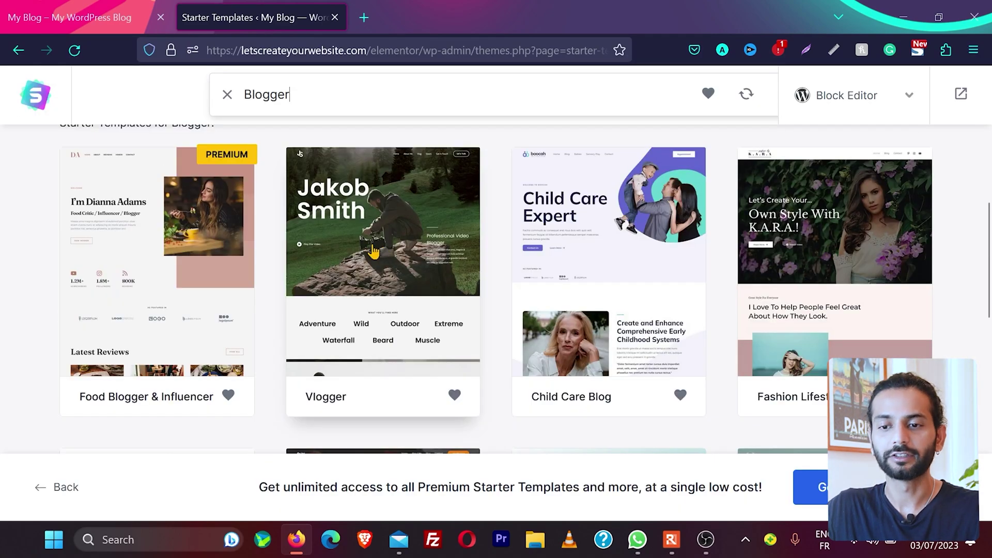
click(374, 252)
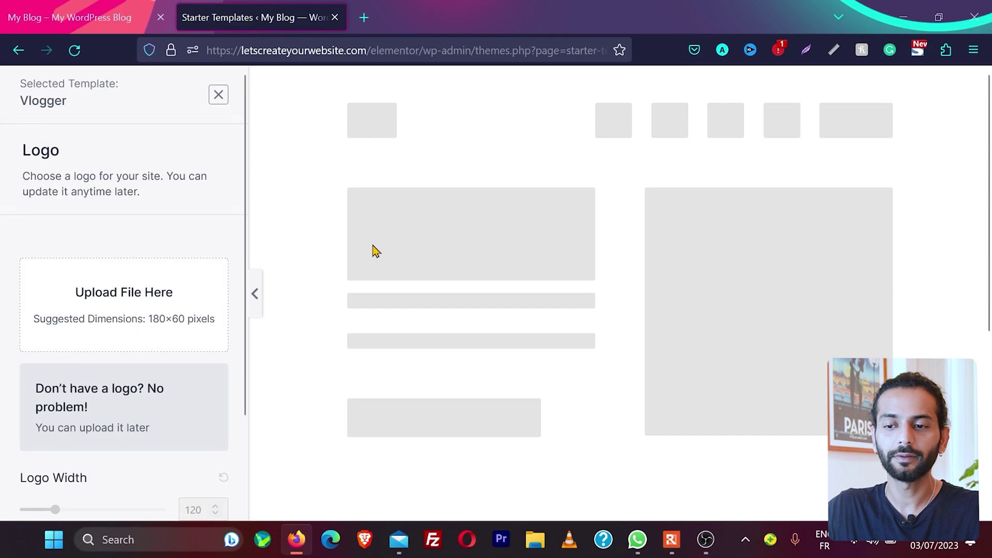
scroll(129, 362, down, 3)
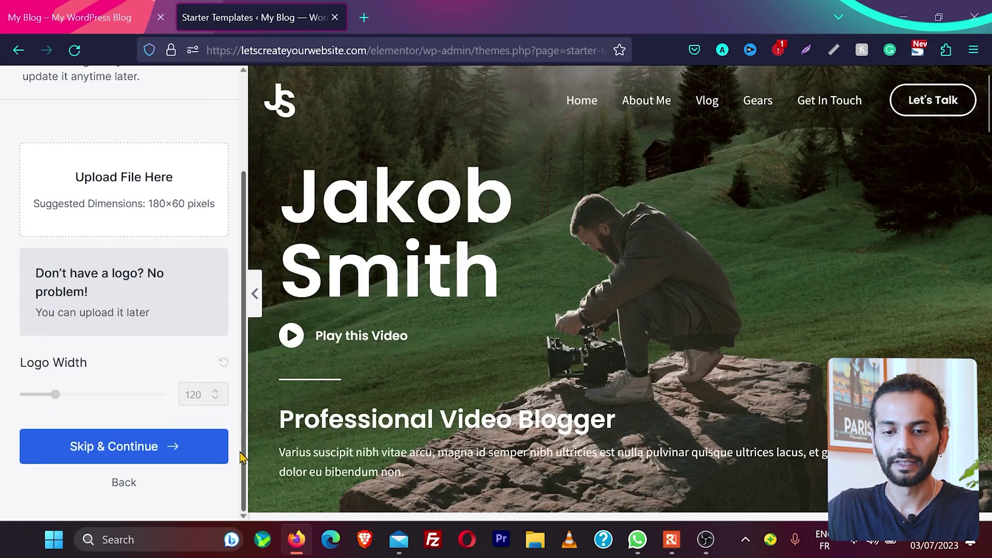
Skip the logo and colours/fonts steps, keep all import options, and build the Vlogger site
click(127, 447)
click(113, 447)
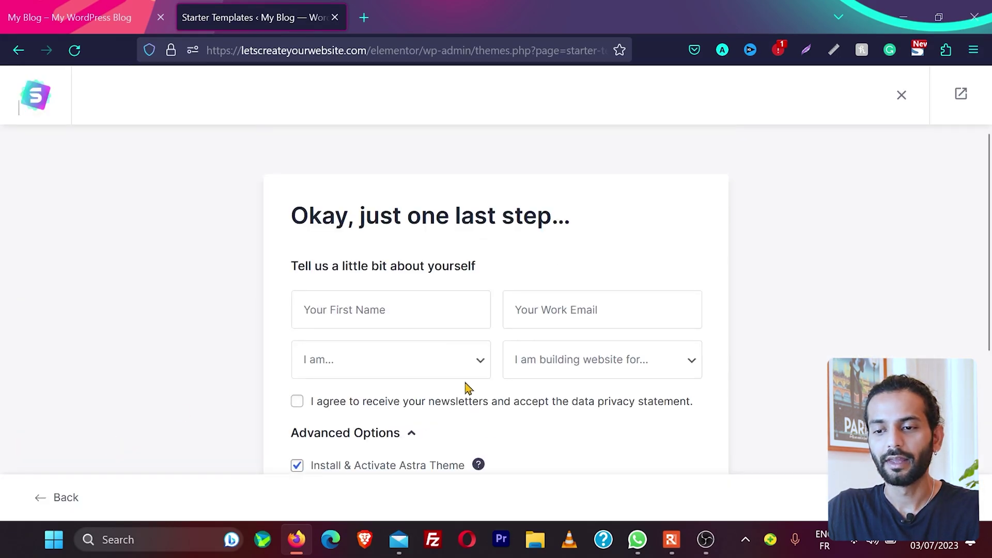
scroll(467, 389, down, 2)
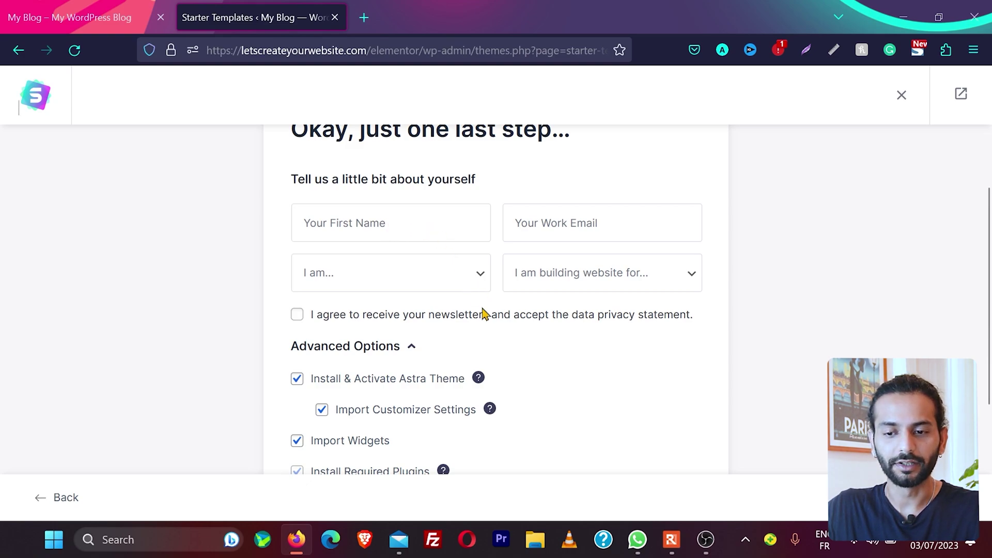
scroll(484, 314, down, 4)
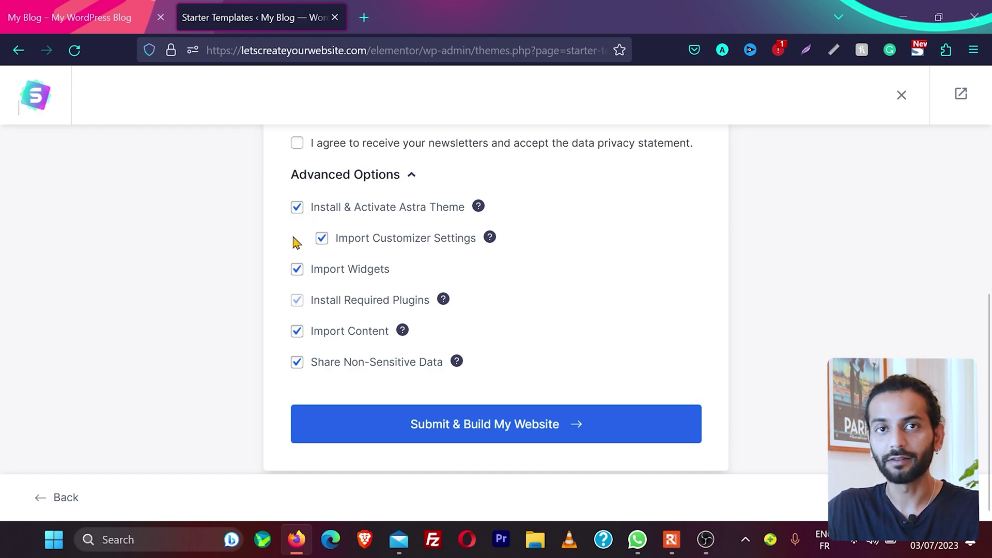
click(516, 428)
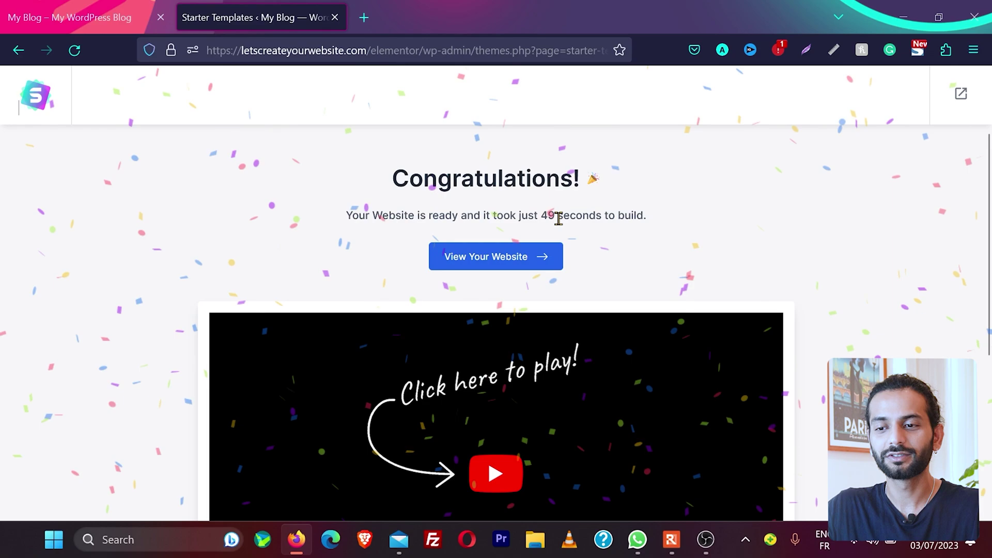
Open the new site and scroll through its hero, Featured Vlogs, My Gear and contact sections, then return to top
click(485, 257)
scroll(633, 328, down, 3)
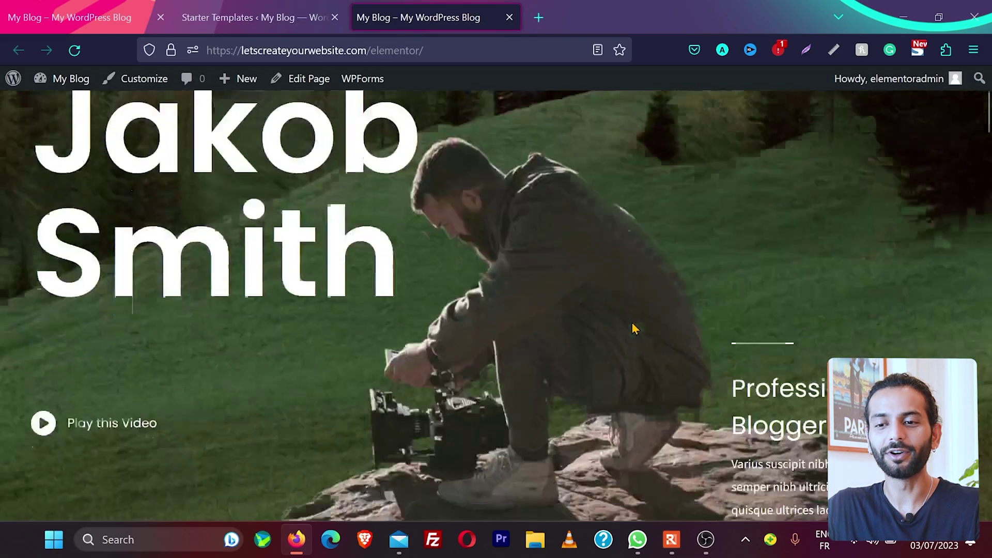
scroll(635, 328, down, 10)
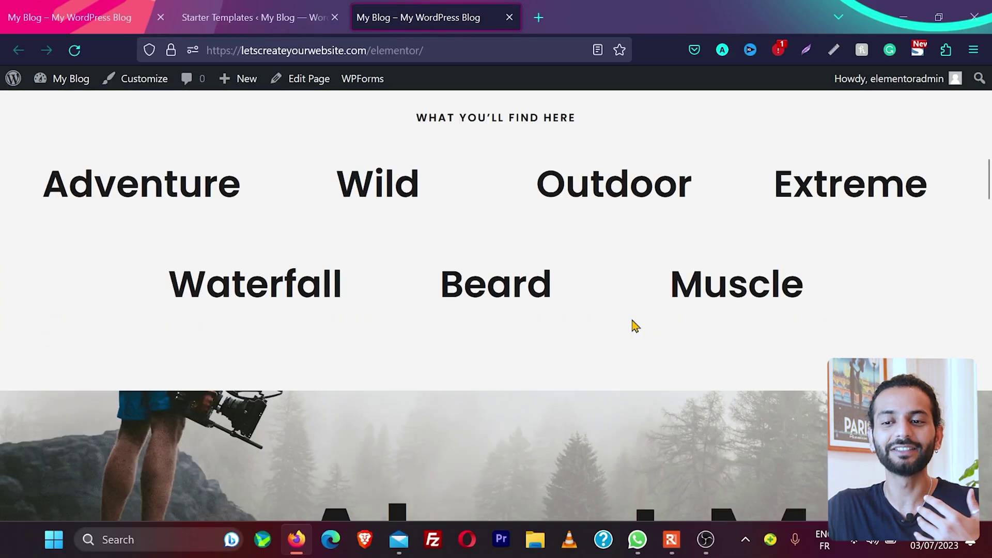
scroll(635, 327, down, 15)
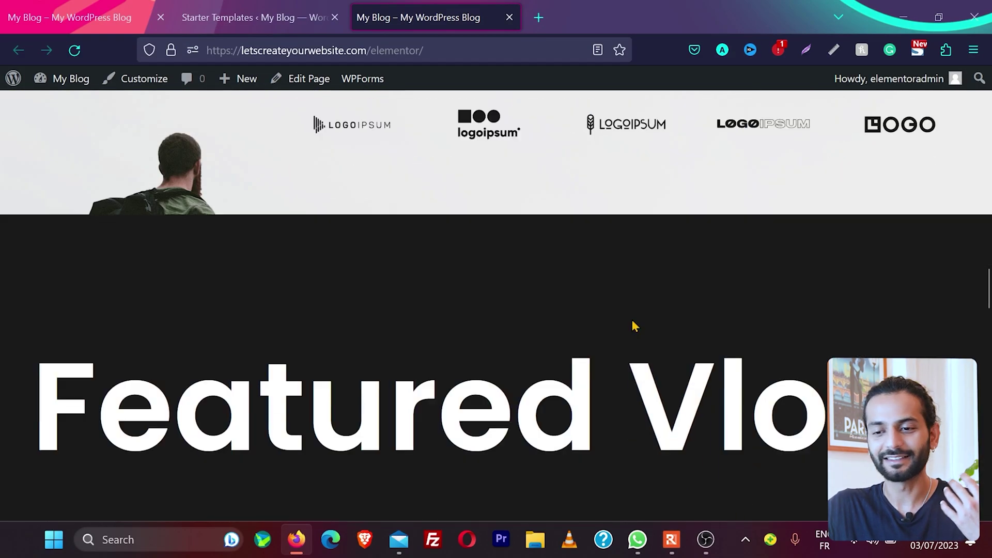
scroll(636, 326, down, 12)
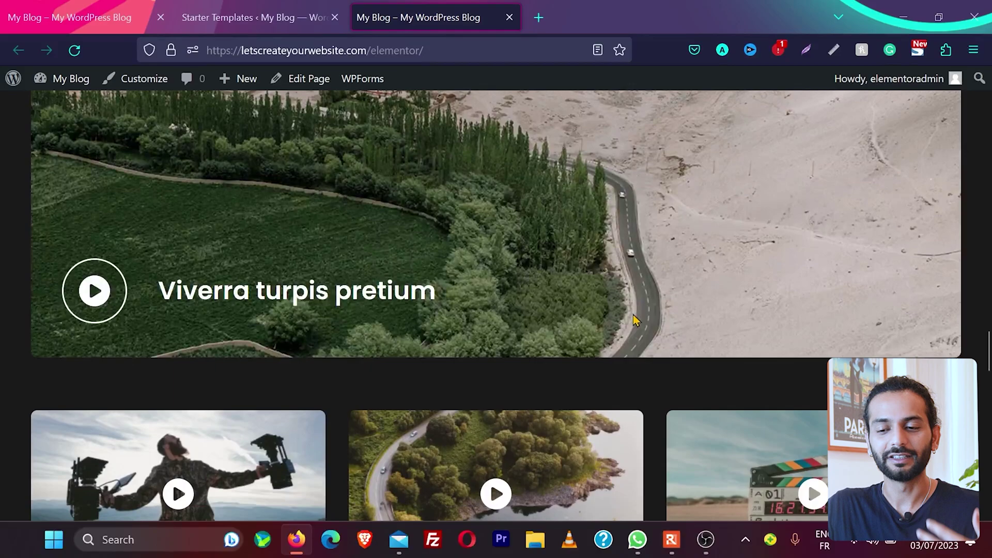
scroll(636, 321, down, 8)
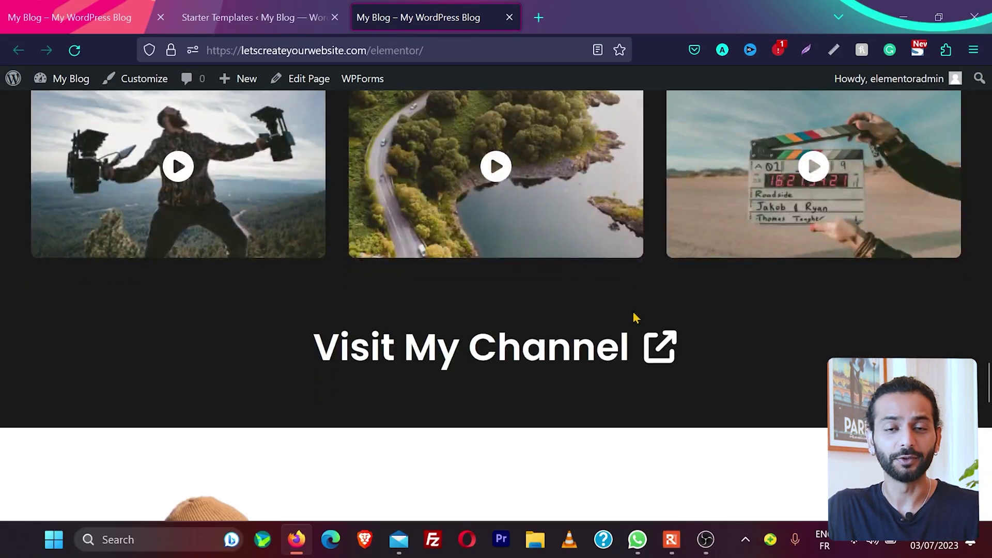
scroll(635, 318, down, 9)
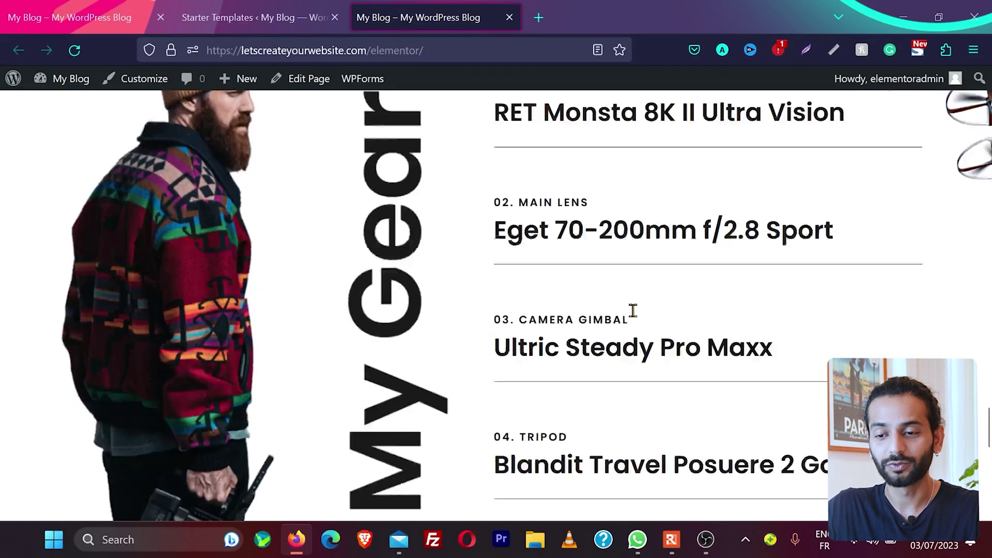
scroll(634, 314, down, 2)
scroll(310, 279, down, 8)
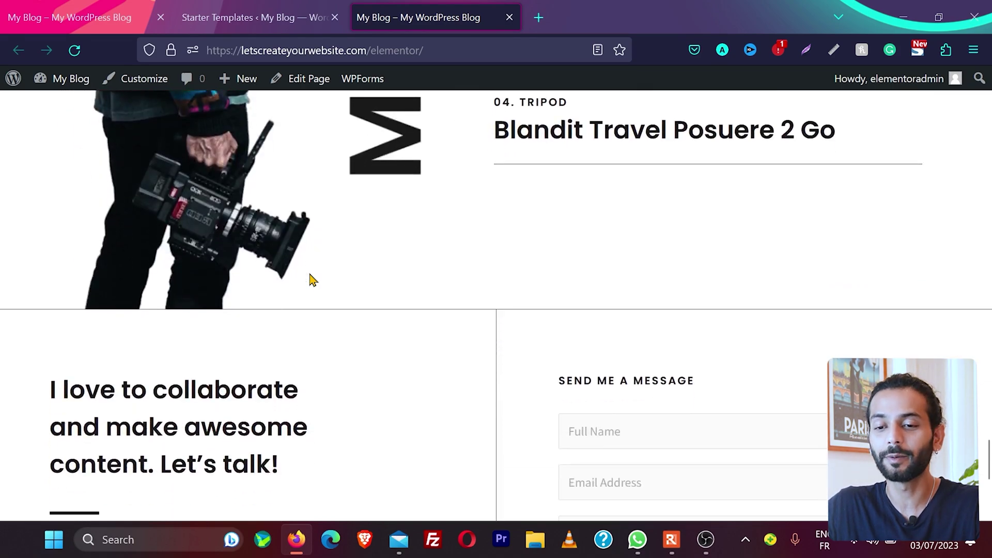
key(Home)
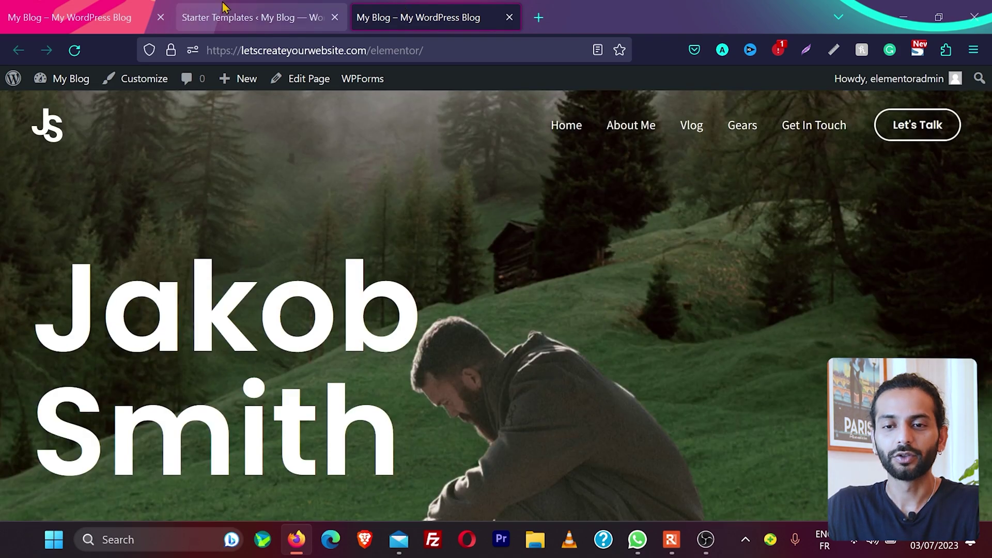
Return to the original blog tab and reload it with F5 to show the new Vlogger homepage
click(73, 8)
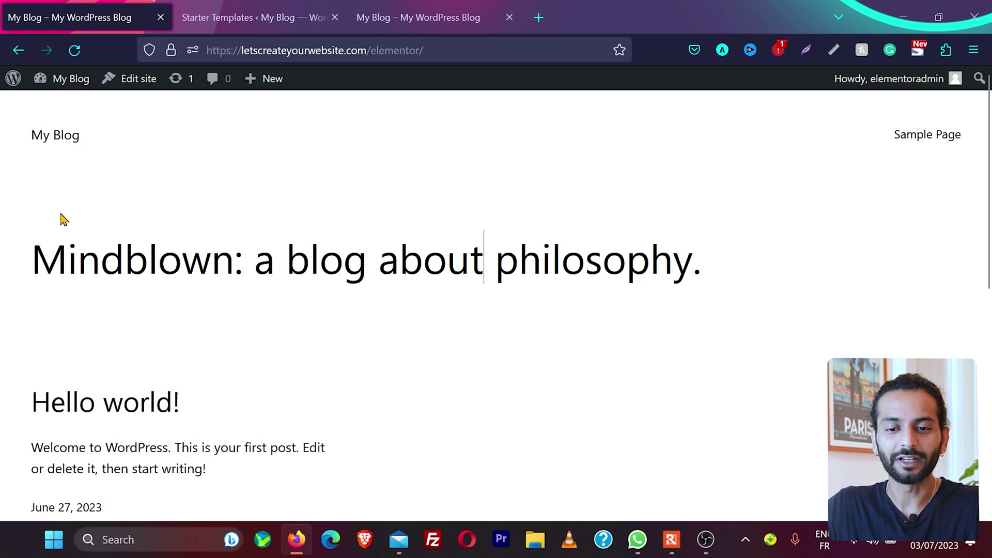
click(416, 9)
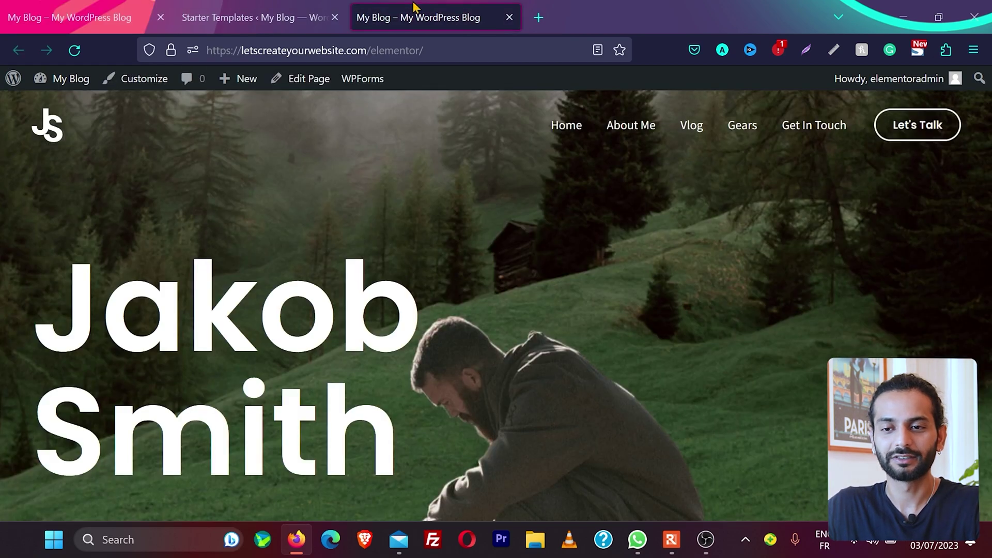
click(78, 7)
key(F5)
scroll(538, 333, down, 3)
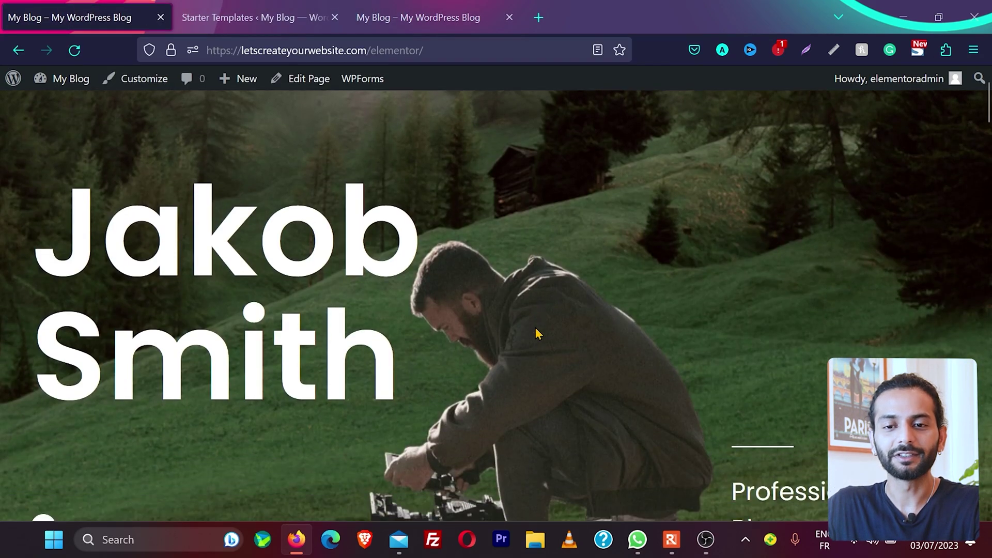
scroll(537, 333, up, 3)
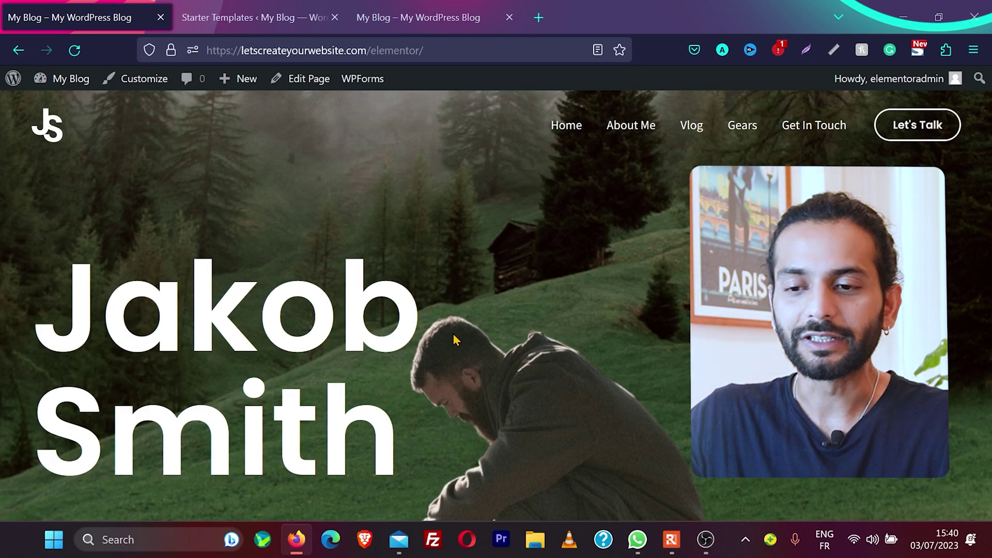
scroll(455, 339, down, 4)
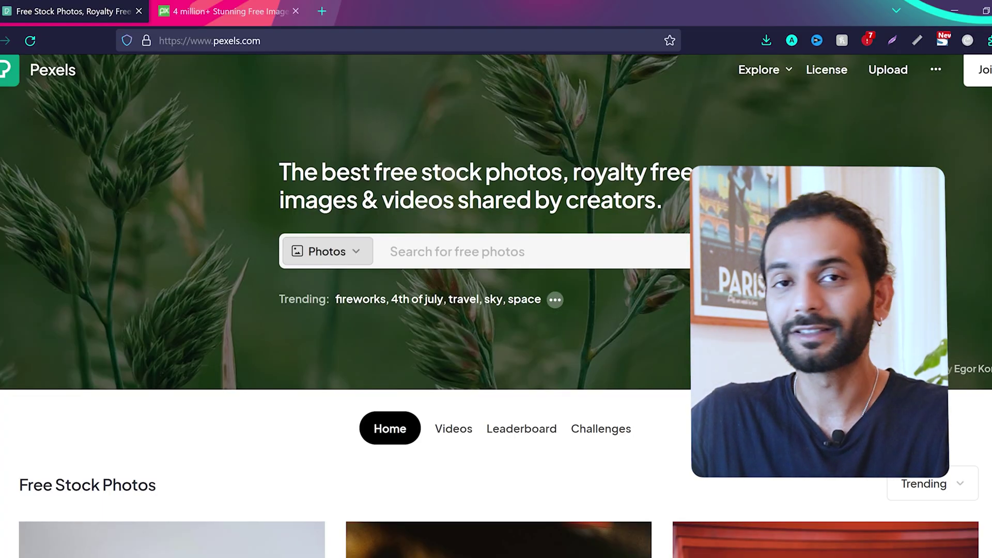